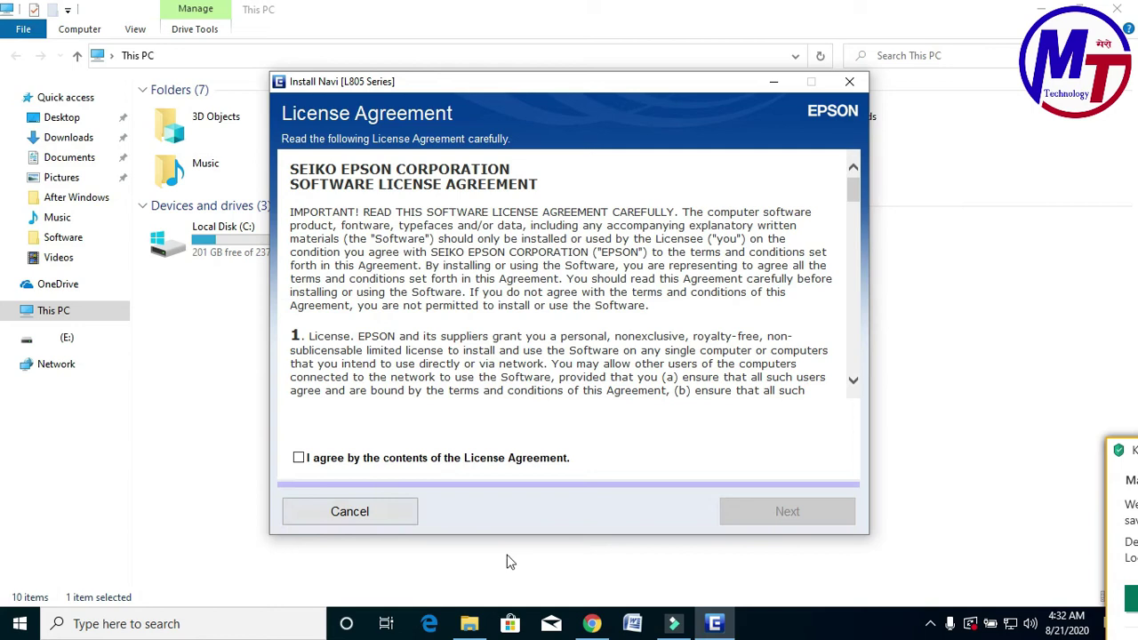
# Accept the license agreement and proceed with both recommended options, latest version and product status monitoring with automatic updates, enabled
pyautogui.click(301, 468)
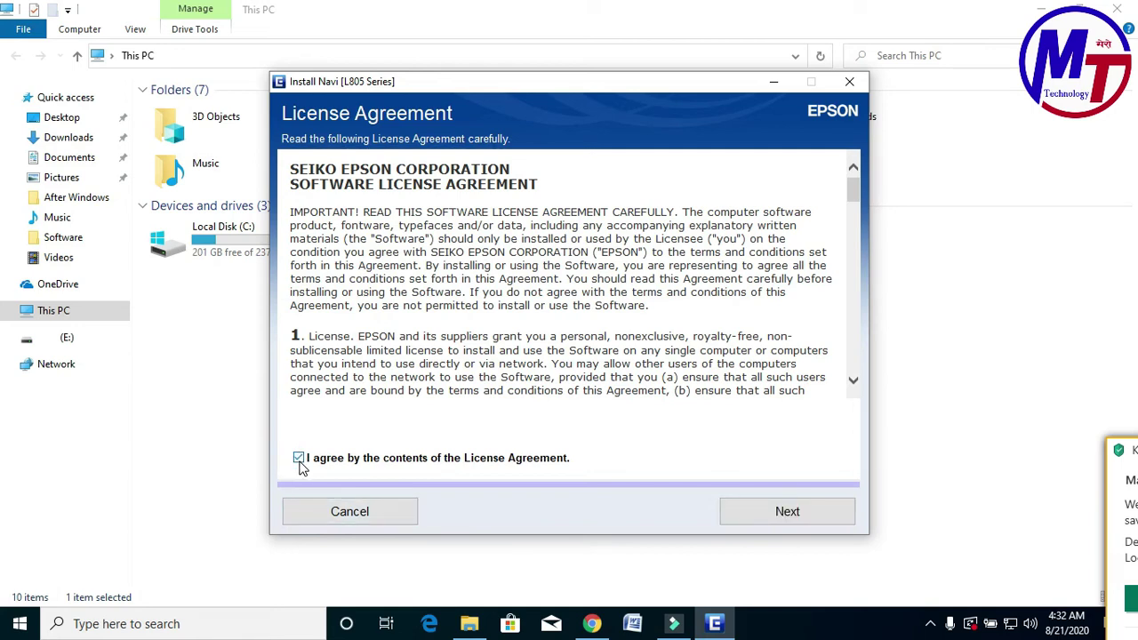
pyautogui.click(784, 512)
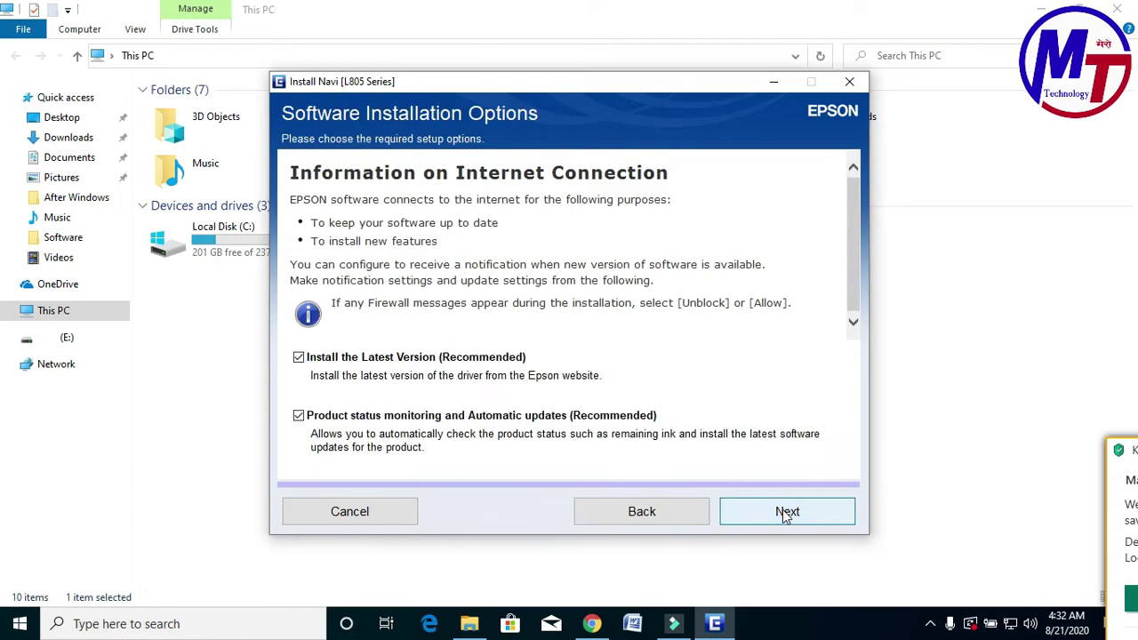
pyautogui.click(786, 513)
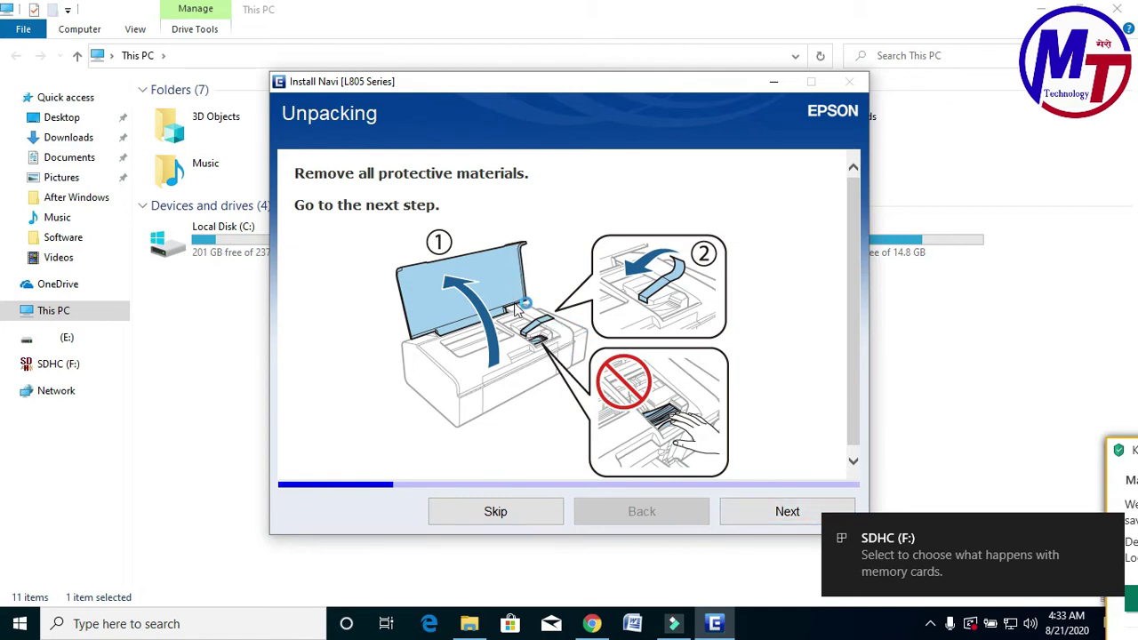
# Advance through the setup instructions for unpacking, filling the ink tanks and turning on the printer
pyautogui.click(791, 514)
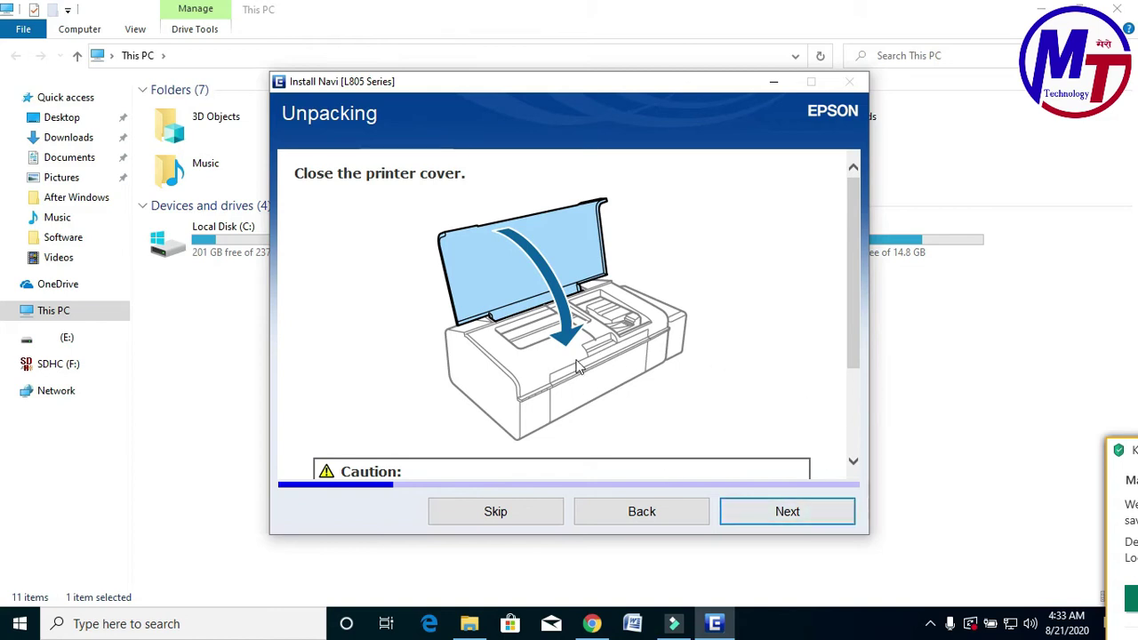
pyautogui.click(809, 515)
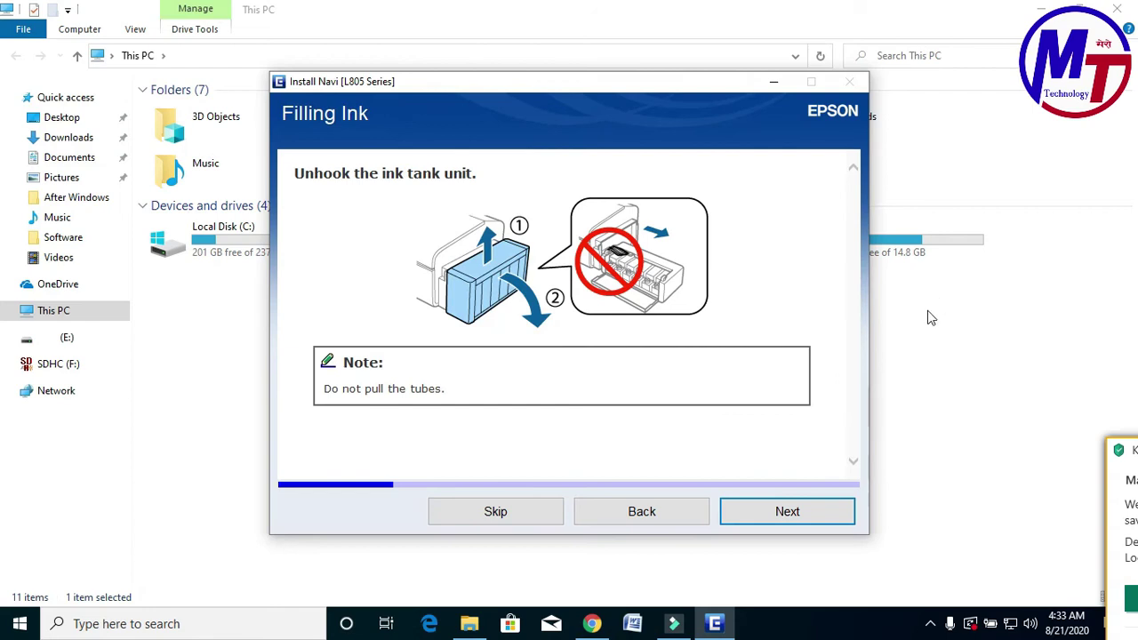
pyautogui.click(807, 512)
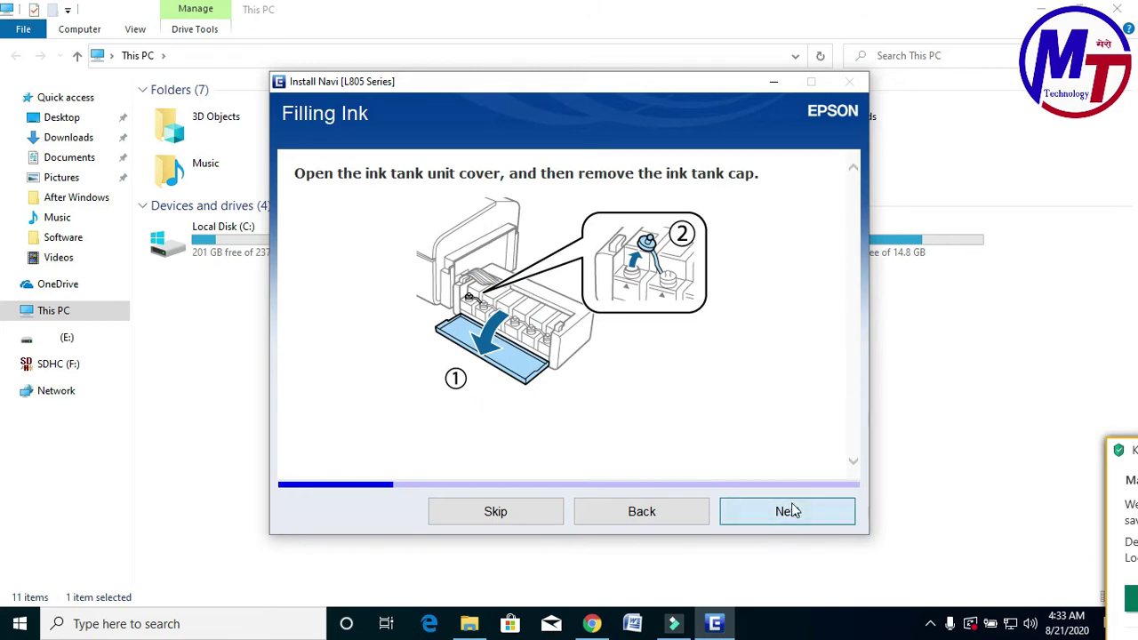
pyautogui.click(798, 513)
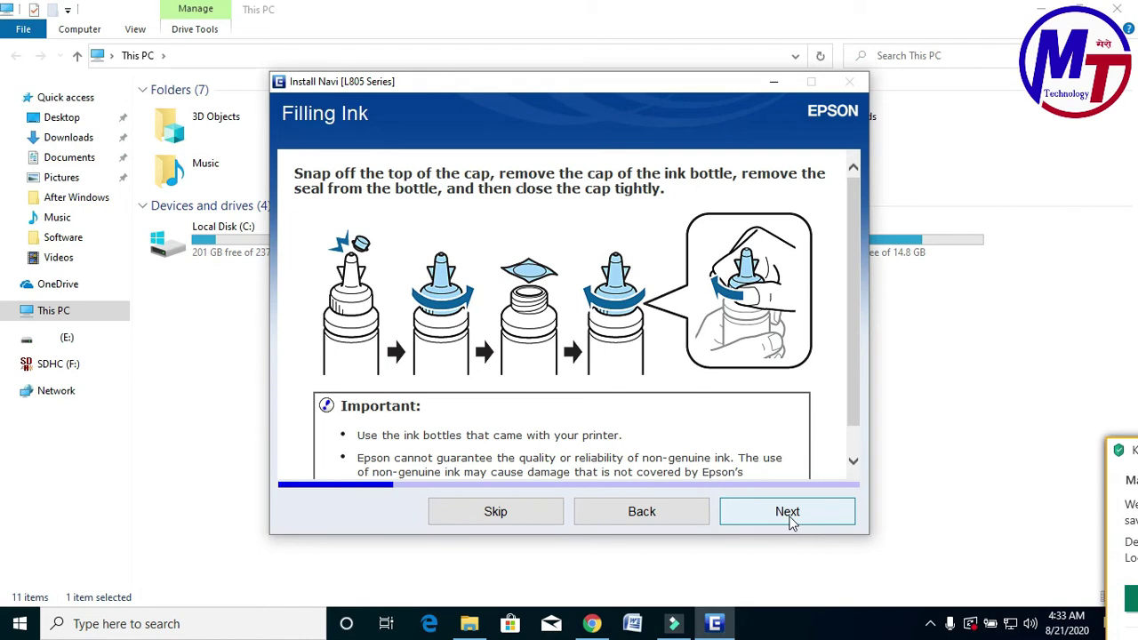
pyautogui.click(792, 523)
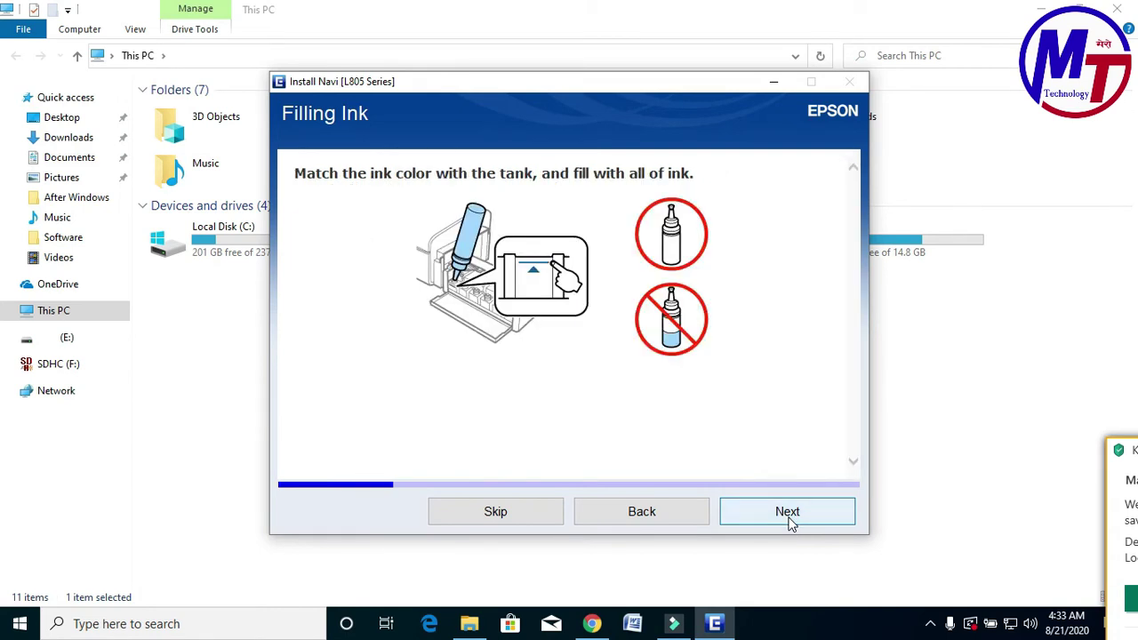
pyautogui.click(791, 522)
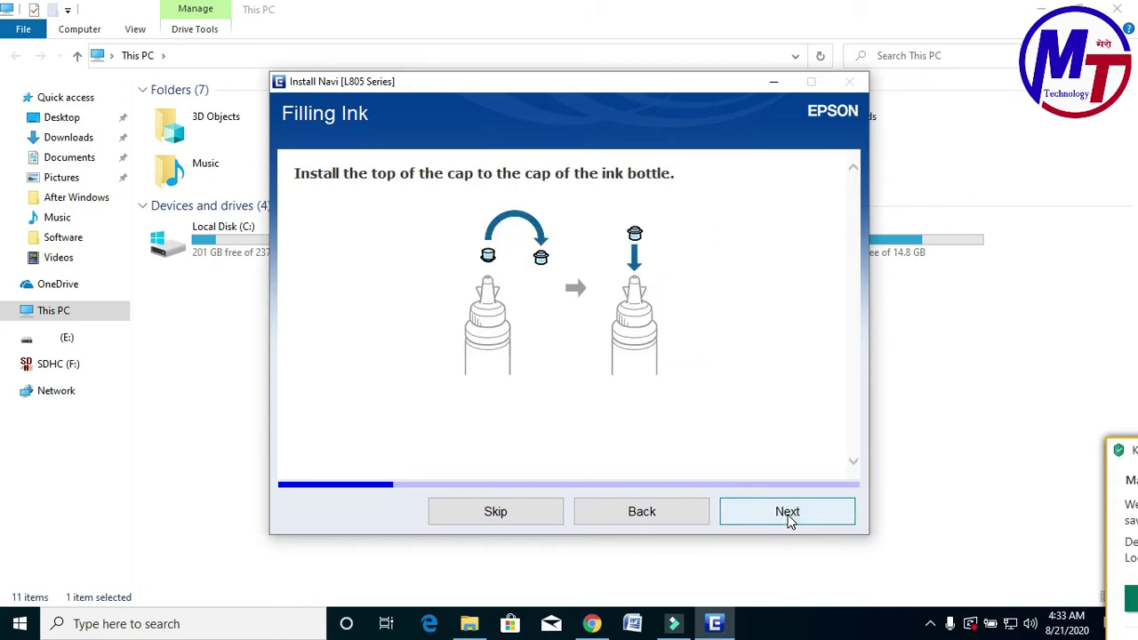
pyautogui.click(788, 521)
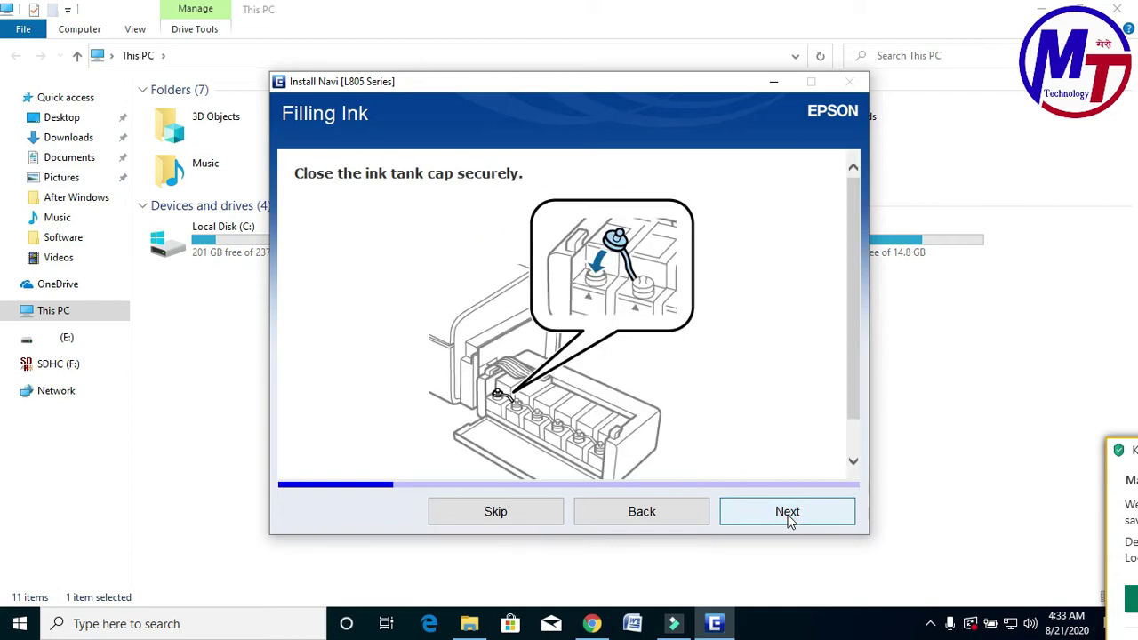
pyautogui.click(790, 521)
pyautogui.click(788, 514)
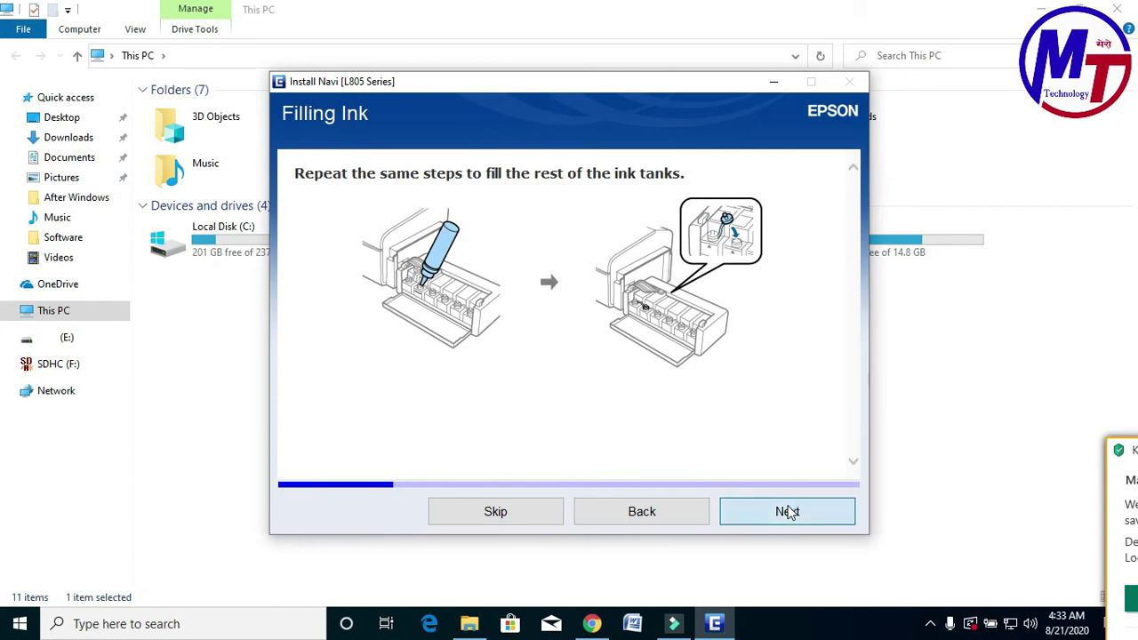
pyautogui.click(788, 513)
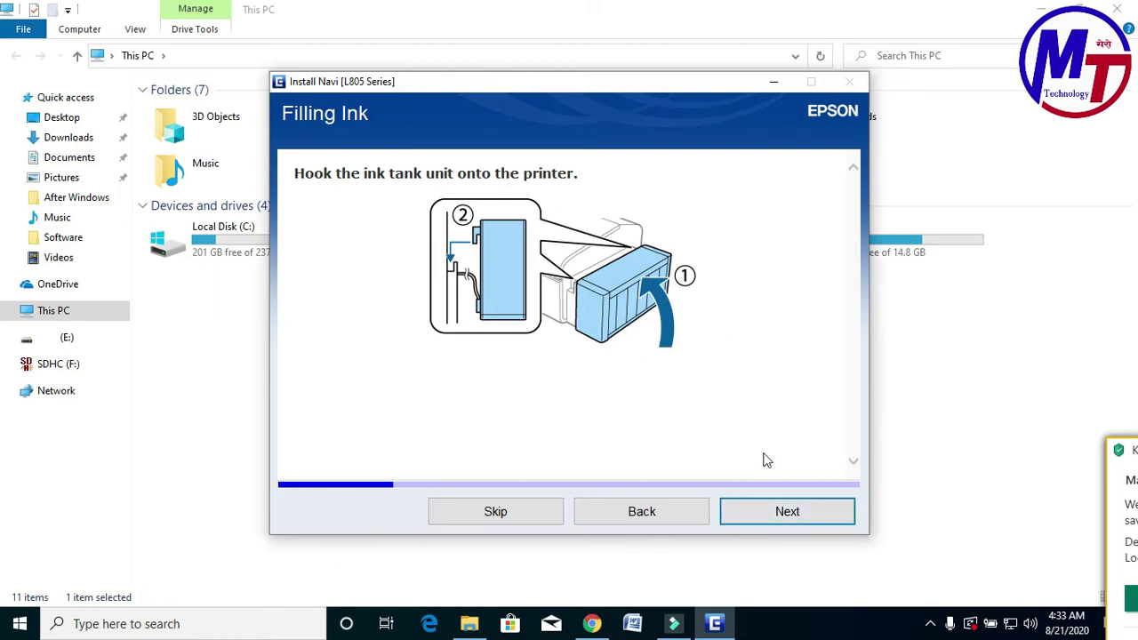
pyautogui.click(771, 513)
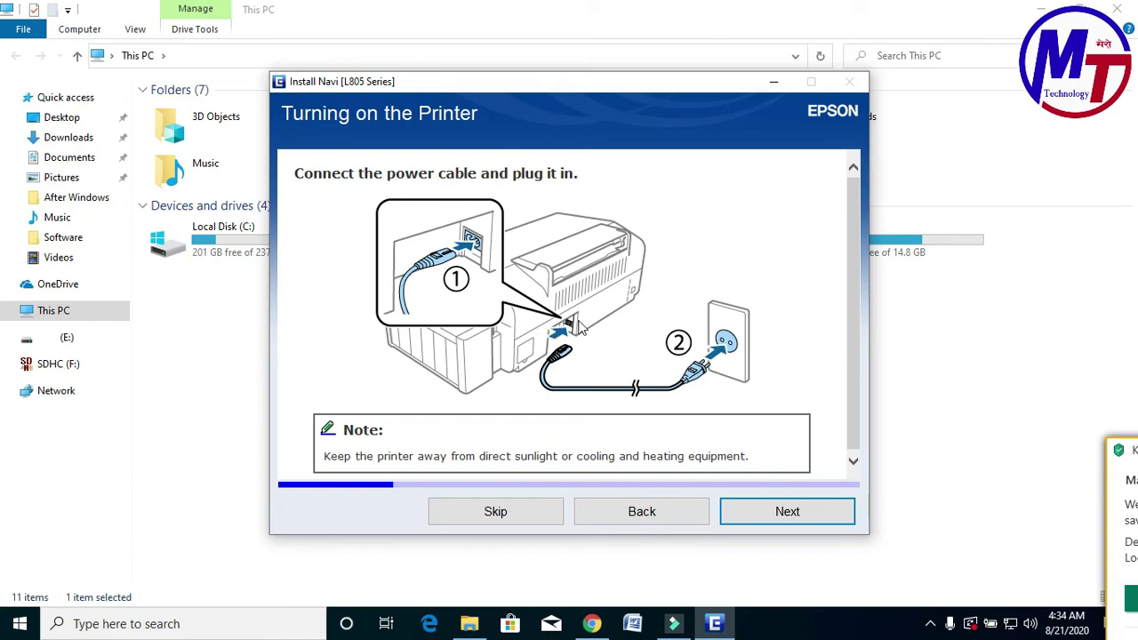
pyautogui.click(788, 512)
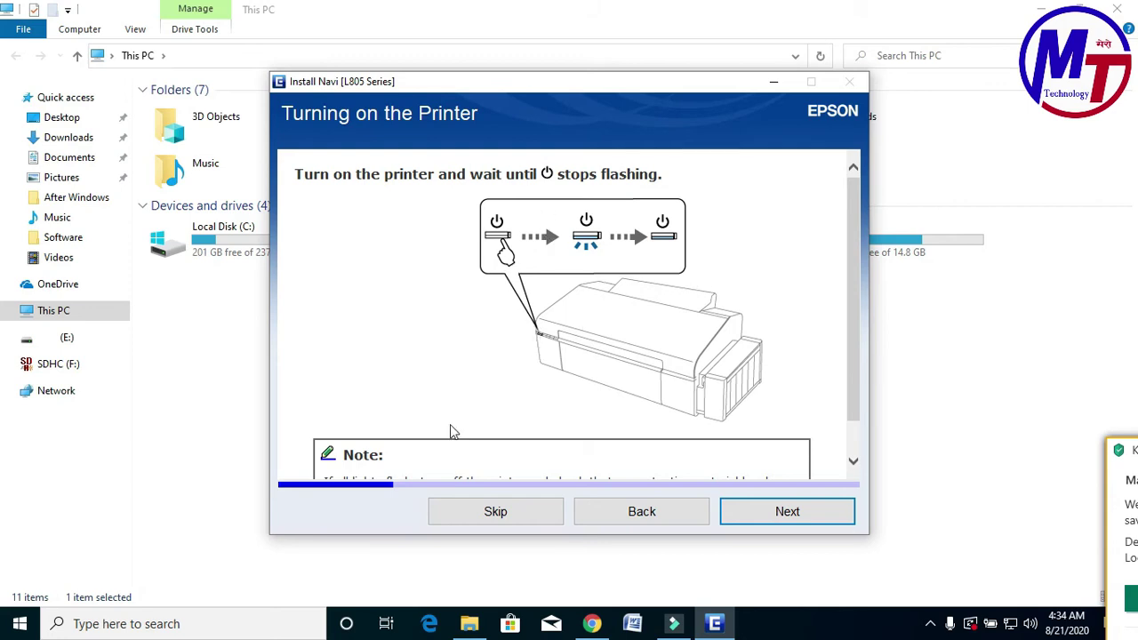
pyautogui.click(786, 512)
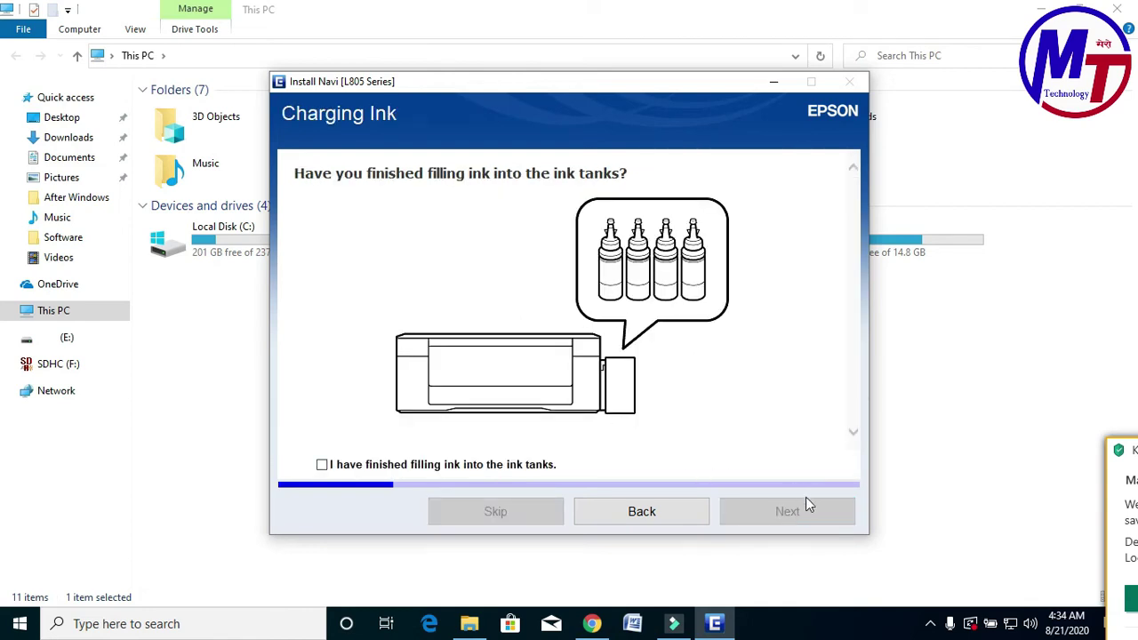
# Confirm that the ink tanks are filled and continue past the ink charging instructions to start installing the essential software
pyautogui.click(322, 465)
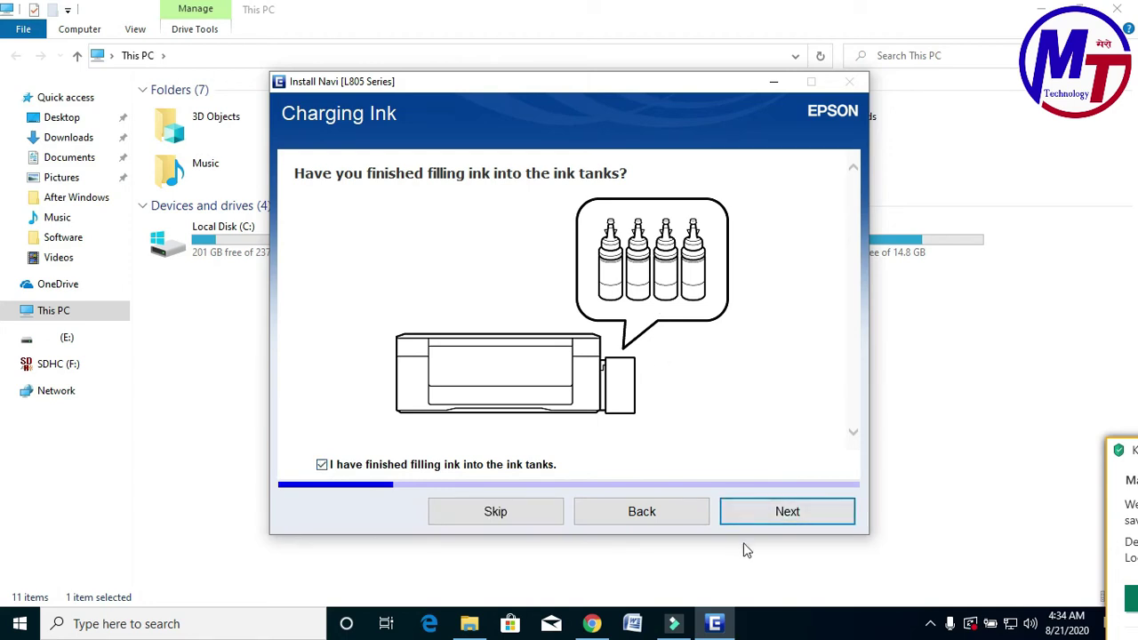
pyautogui.click(799, 501)
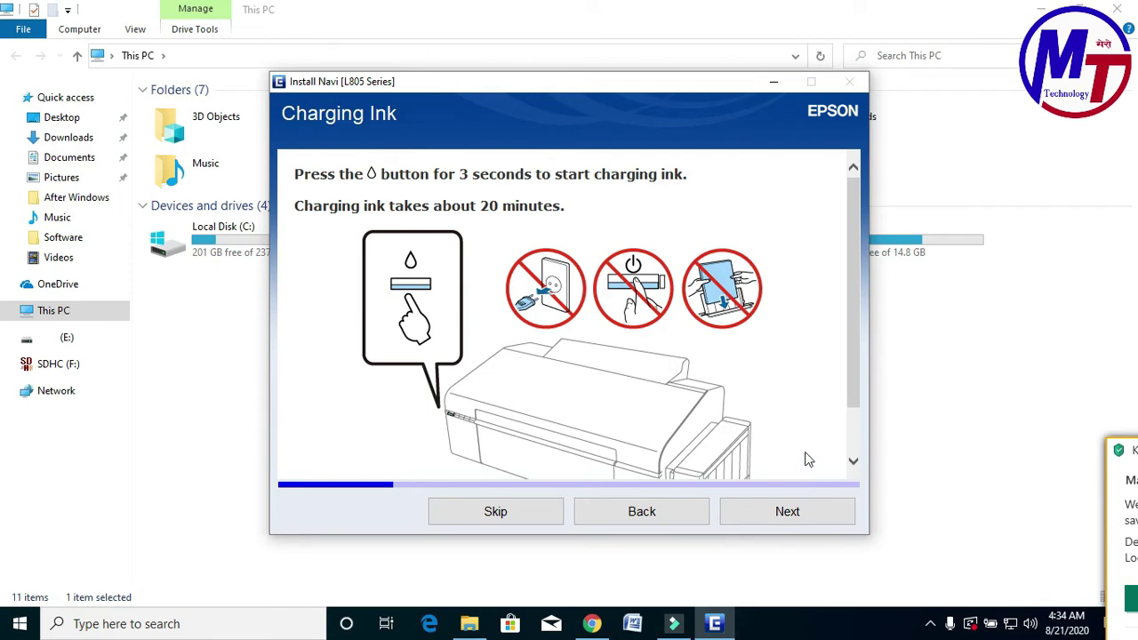
pyautogui.click(821, 515)
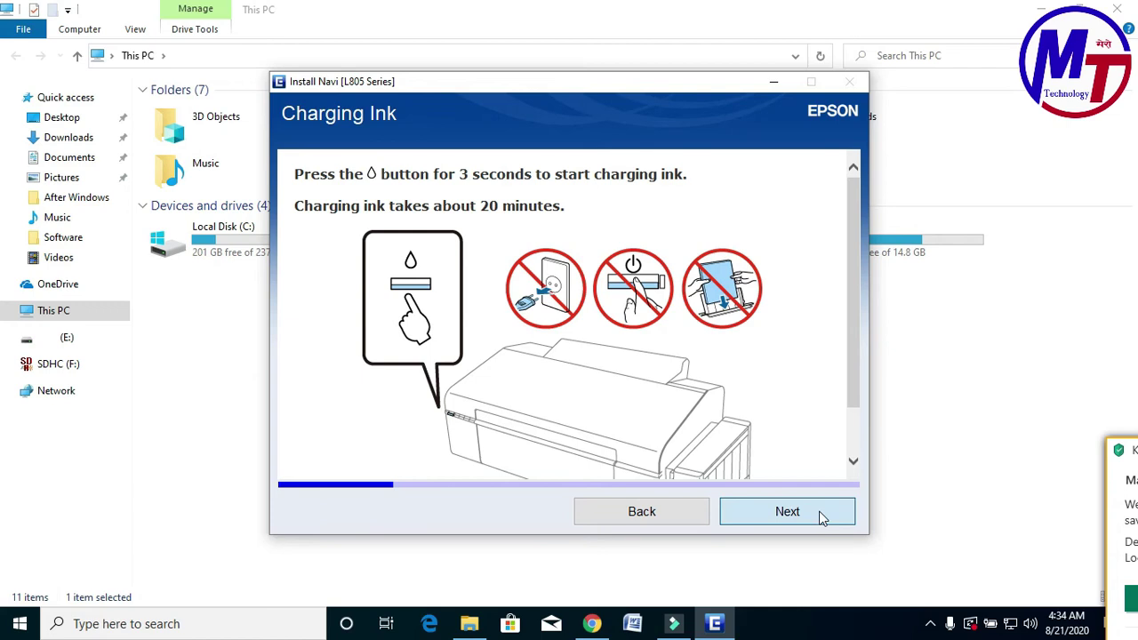
pyautogui.click(787, 511)
pyautogui.click(822, 515)
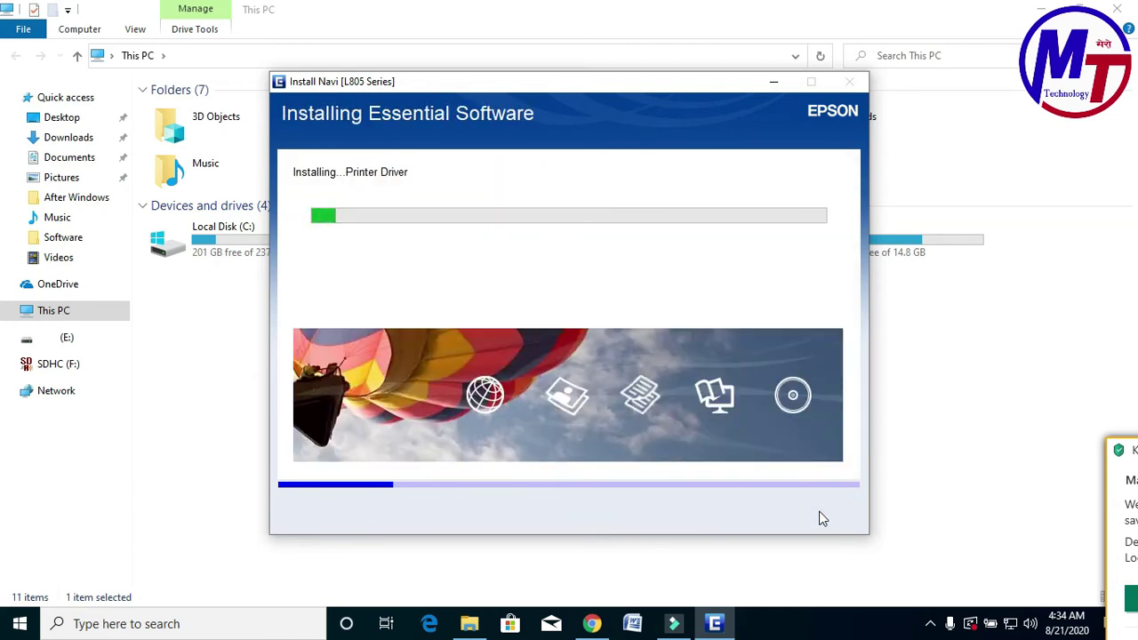
# Show the desktop behind the installer and refresh it several times while the essential software installs
pyautogui.press('super+d')
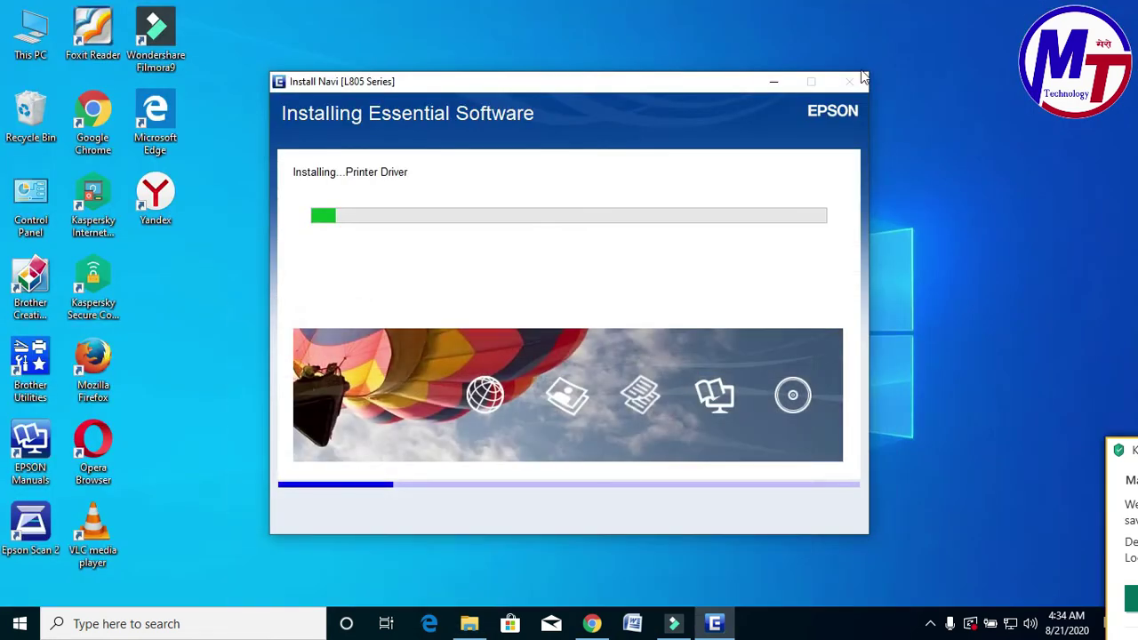
pyautogui.rightClick(993, 116)
pyautogui.click(1010, 165)
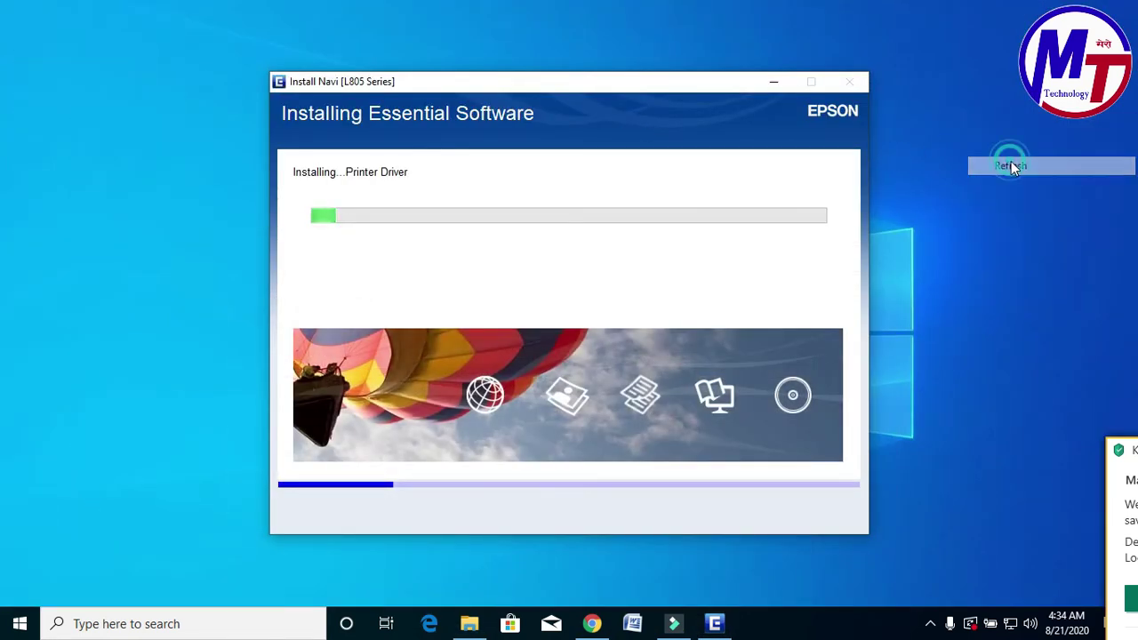
pyautogui.rightClick(1001, 122)
pyautogui.click(1004, 170)
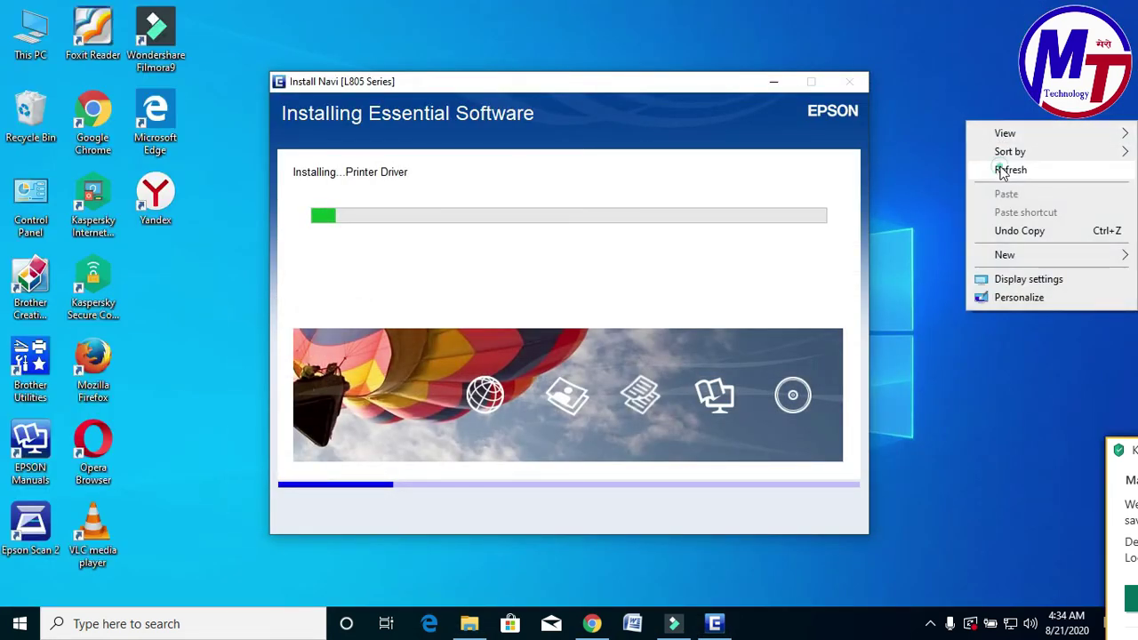
pyautogui.rightClick(998, 47)
pyautogui.click(1012, 96)
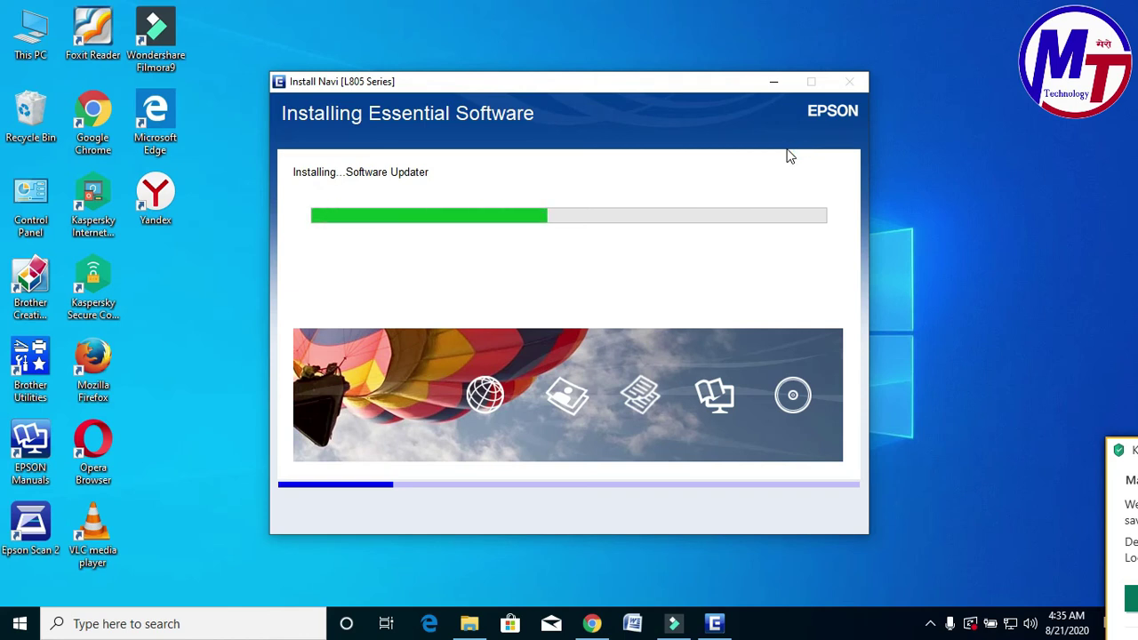
pyautogui.rightClick(967, 35)
pyautogui.click(1006, 84)
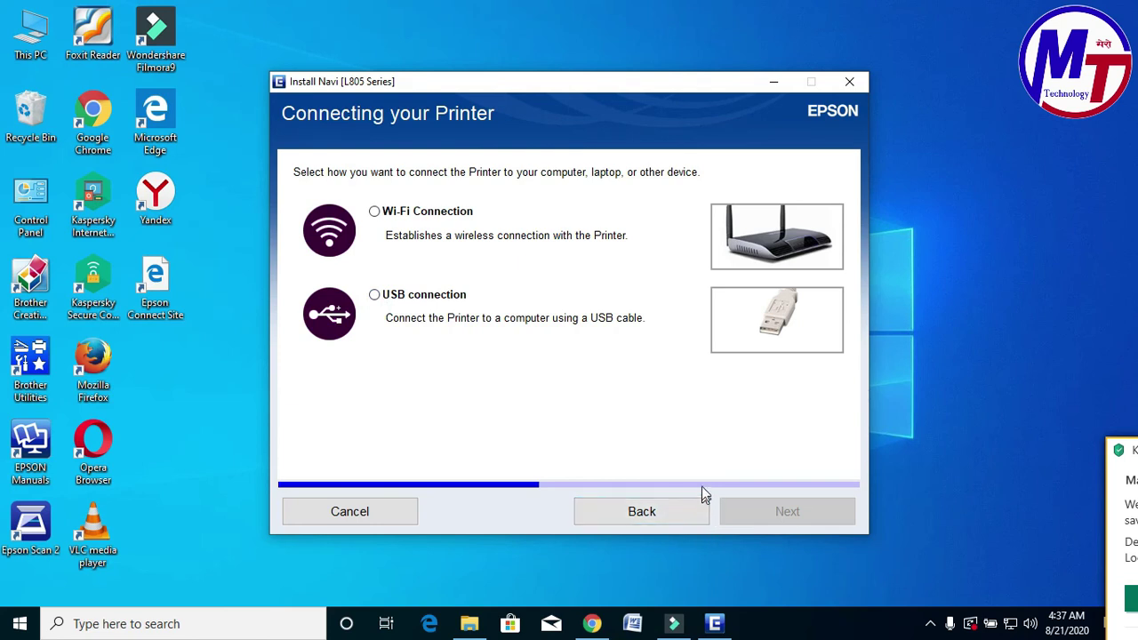
# Choose the USB connection for the printer and continue past the completed connection setup
pyautogui.click(374, 295)
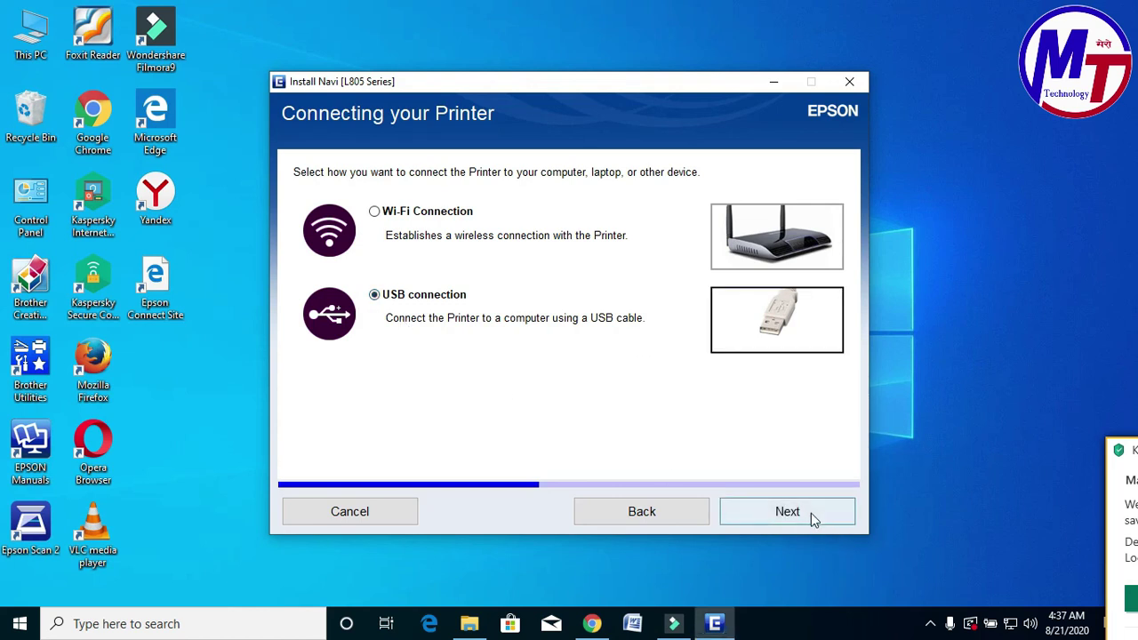
pyautogui.click(805, 512)
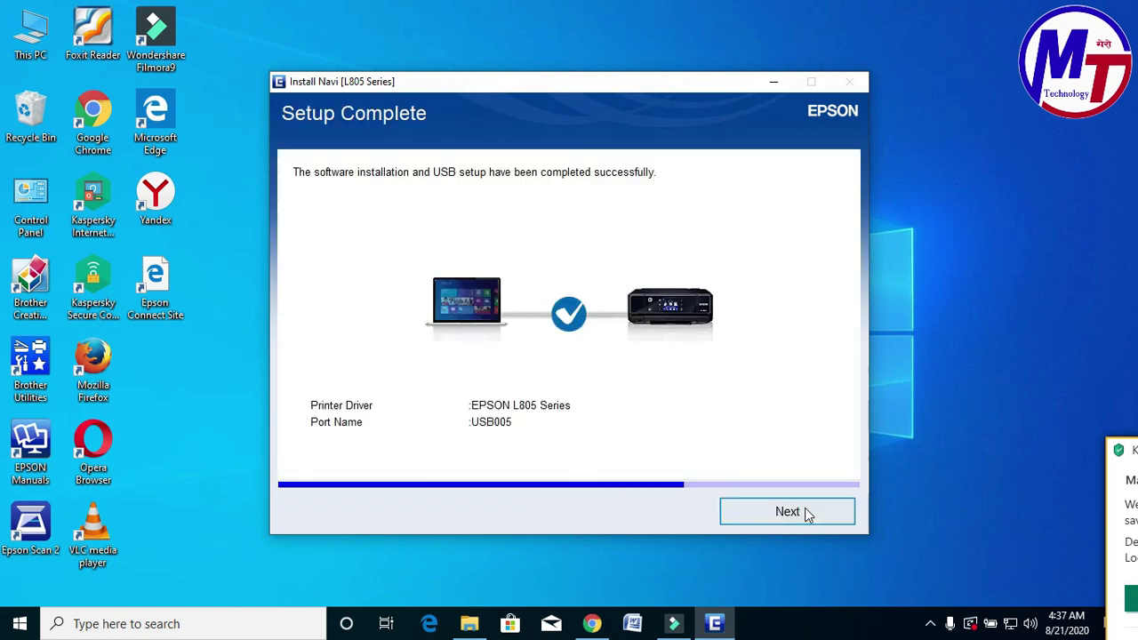
pyautogui.click(787, 512)
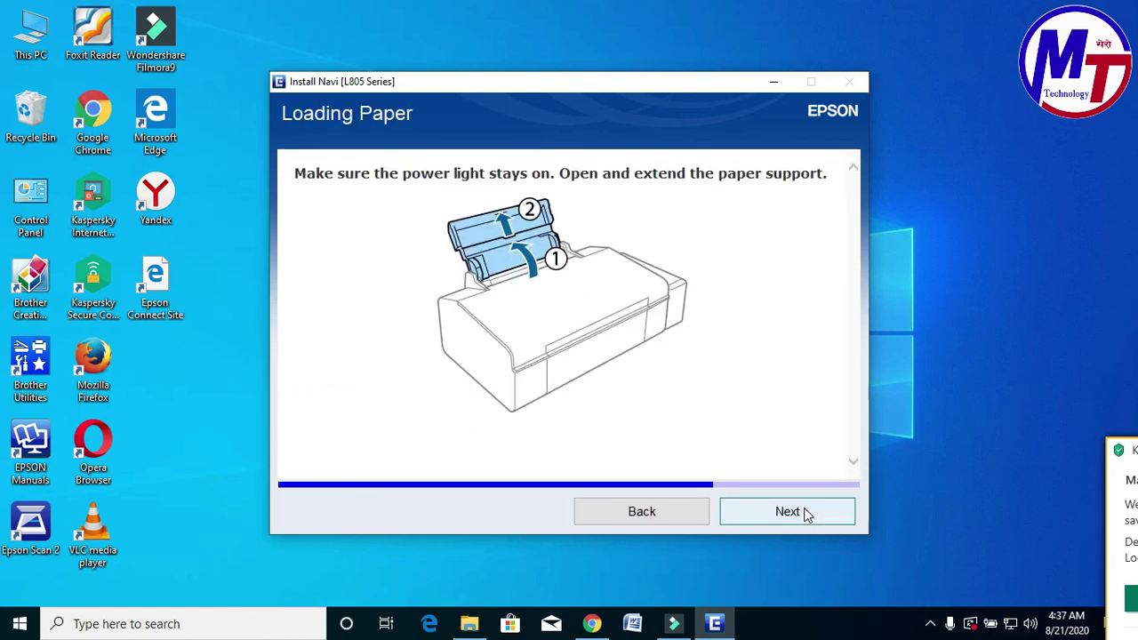
# Advance through the paper loading instructions to the end of that section
pyautogui.click(804, 509)
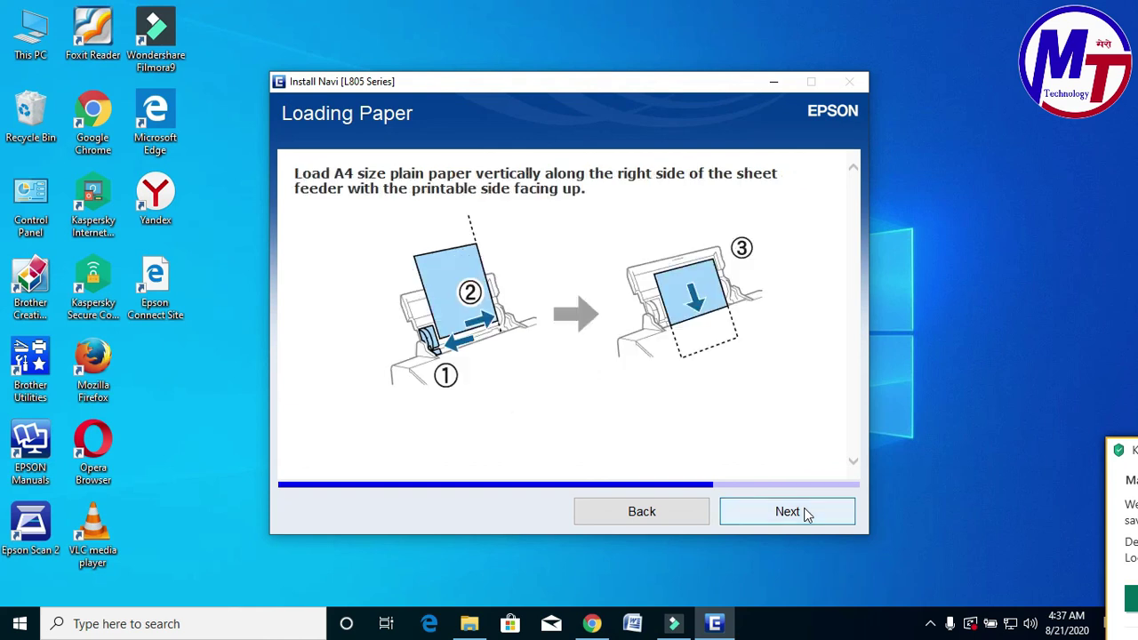
pyautogui.click(804, 513)
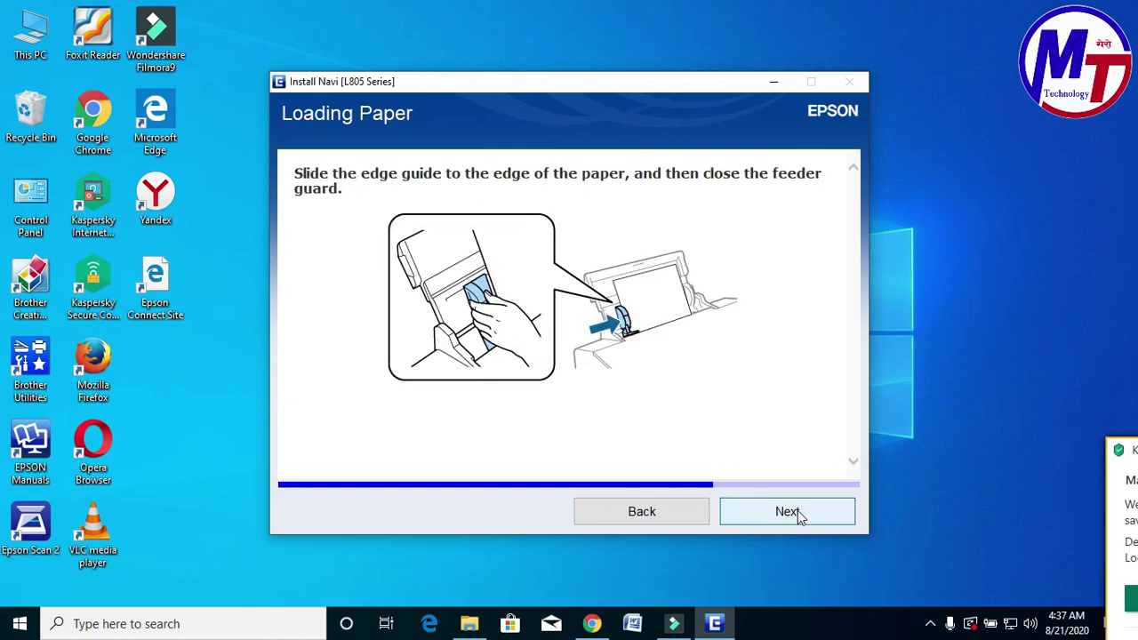
pyautogui.click(797, 511)
pyautogui.click(797, 510)
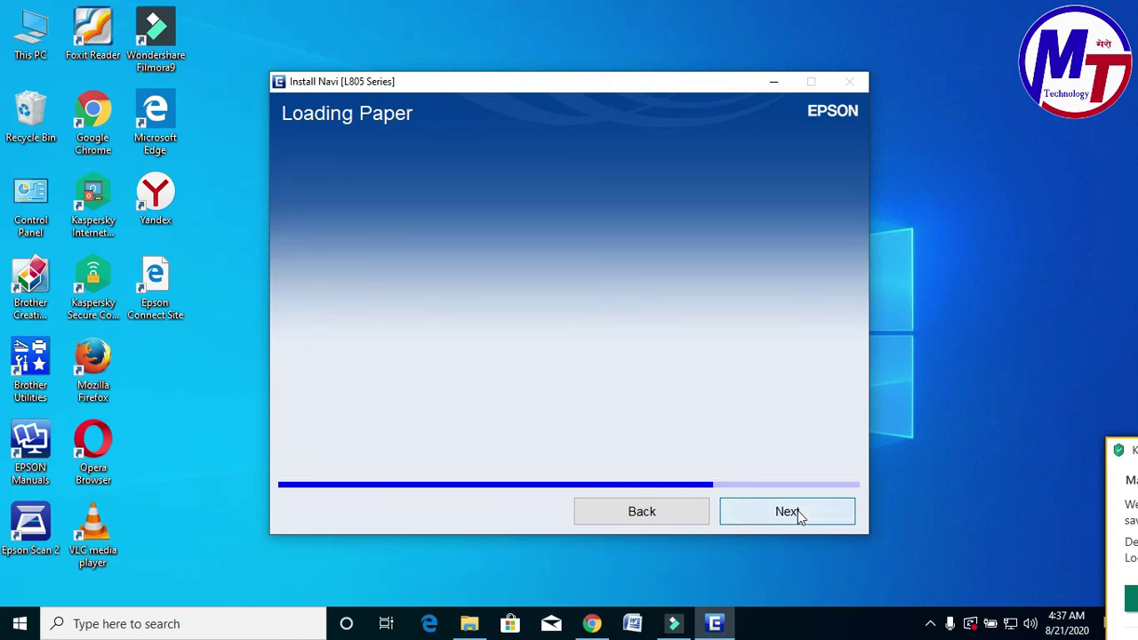
pyautogui.click(797, 512)
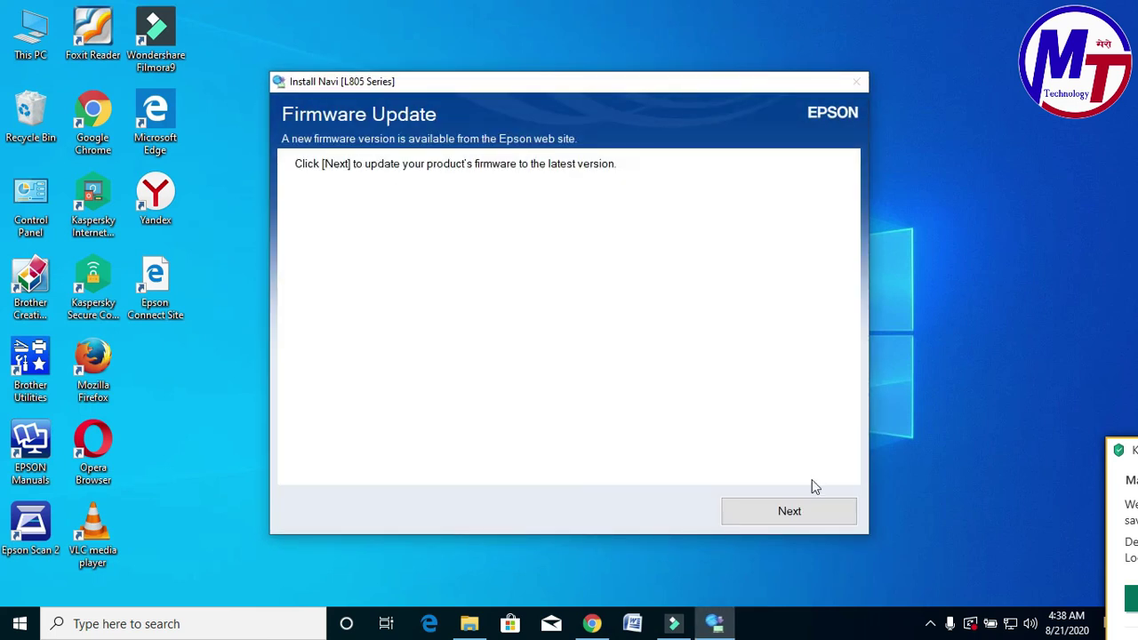
# Start the printer's firmware update and move the installer window away from the middle of the desktop
pyautogui.click(782, 515)
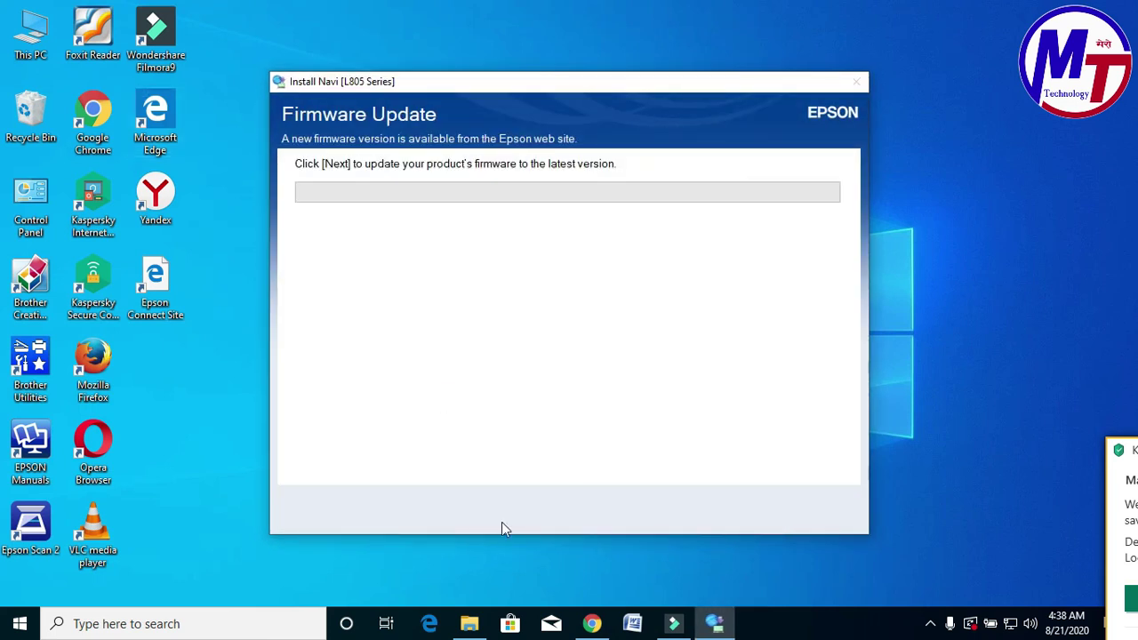
pyautogui.moveTo(472, 83); pyautogui.dragTo(724, 71)
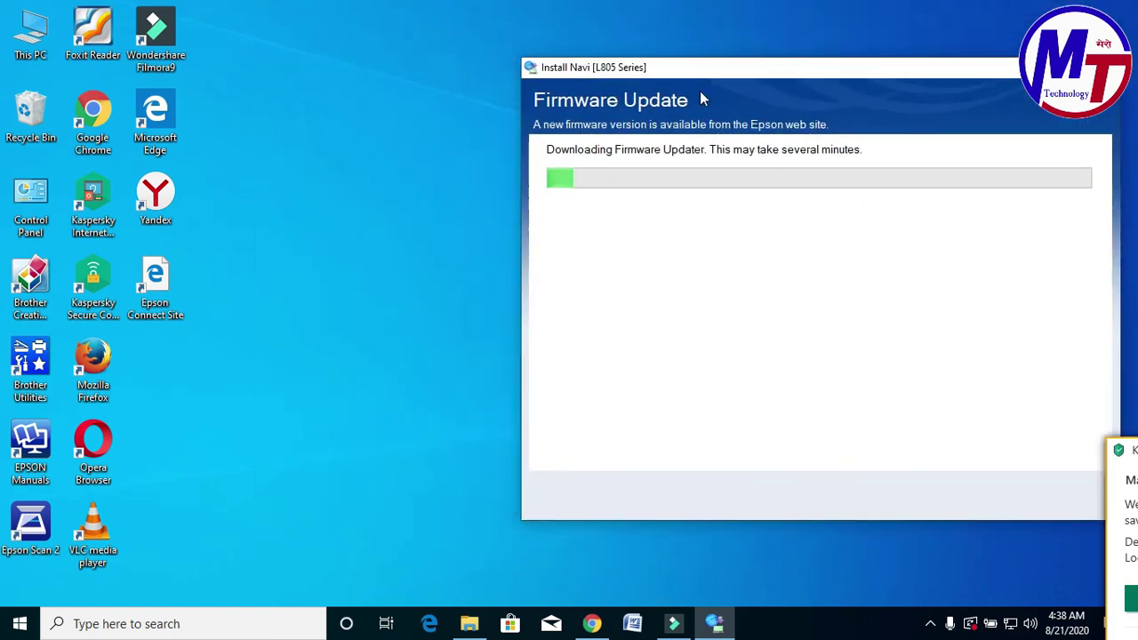
# Switch to Microsoft Word and open the print settings for the blank document
pyautogui.click(632, 623)
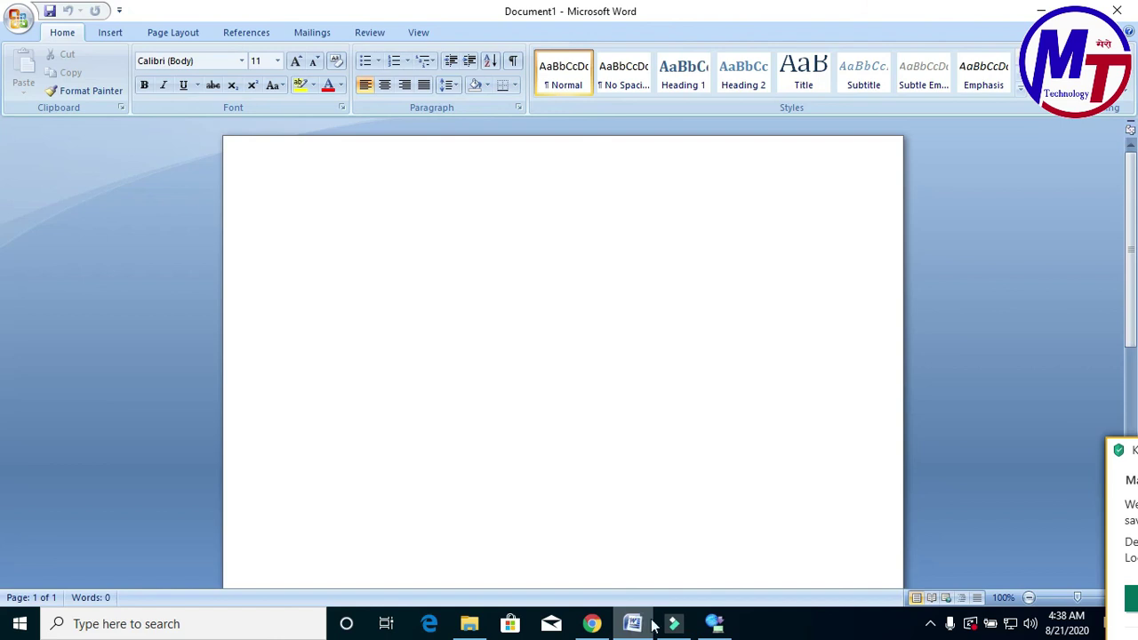
pyautogui.click(14, 25)
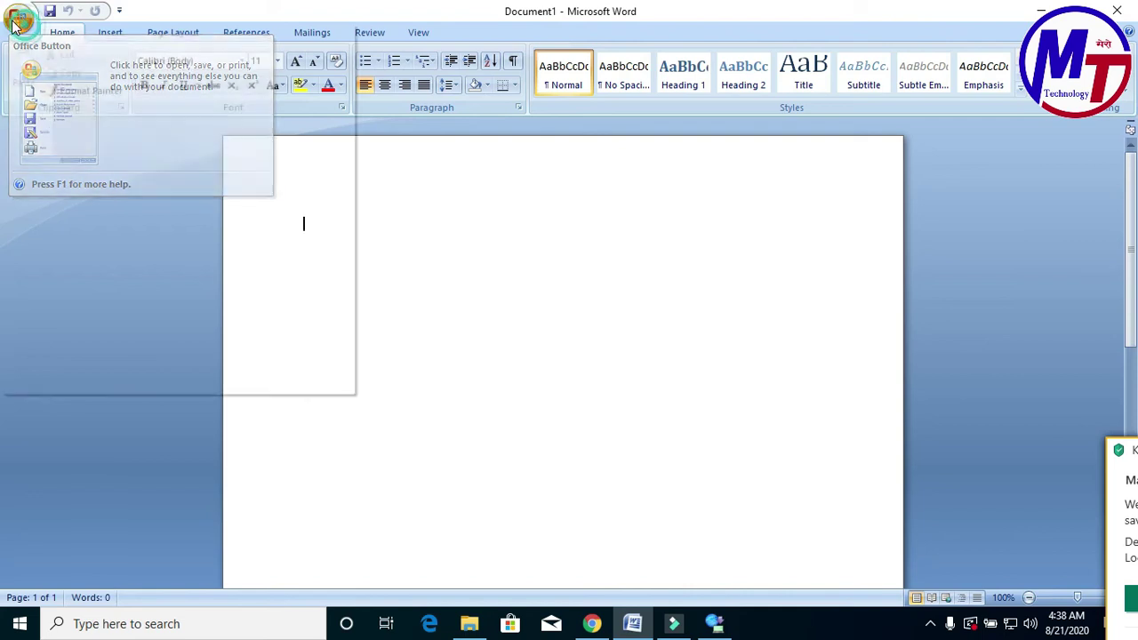
pyautogui.moveTo(46, 215)
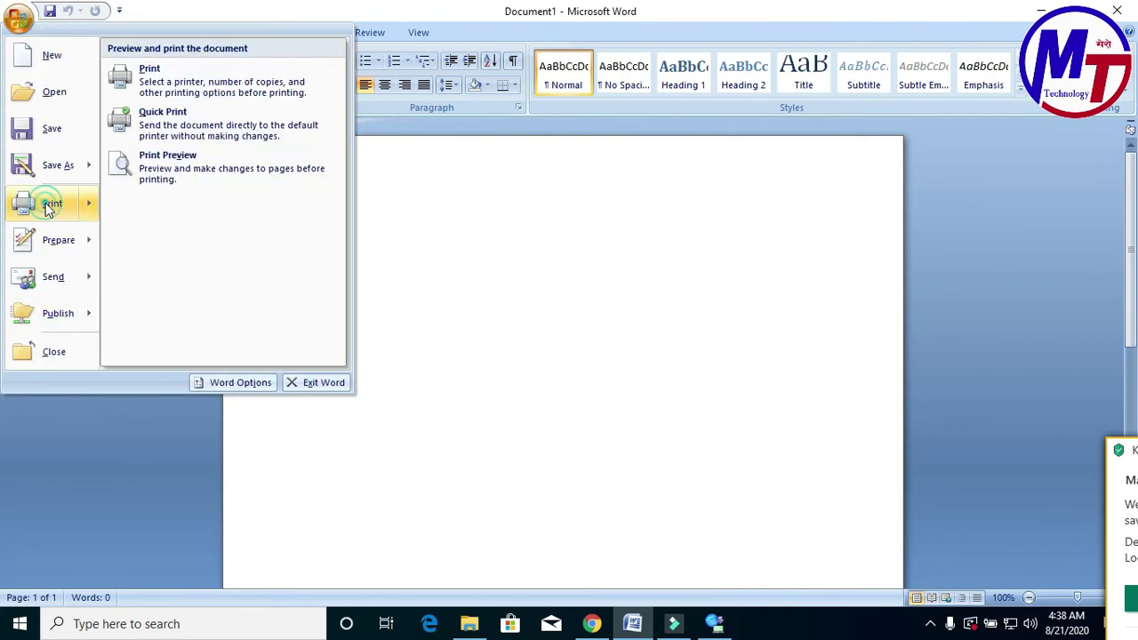
pyautogui.press('Escape')
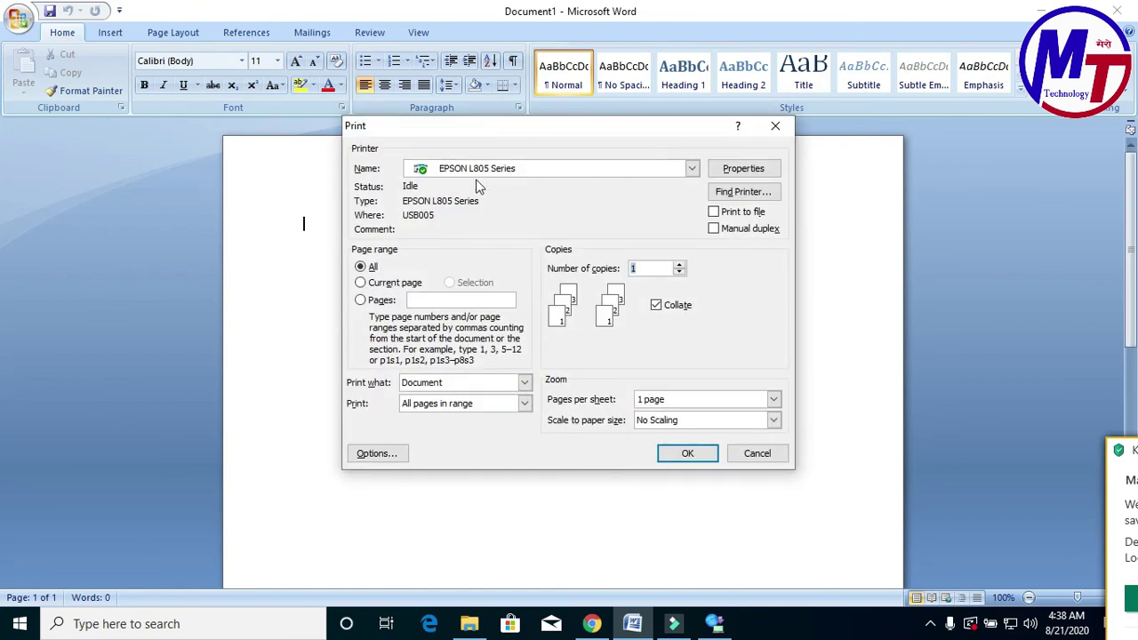
# Look through the available printers for the EPSON L805 Series and close the print settings without printing
pyautogui.click(693, 171)
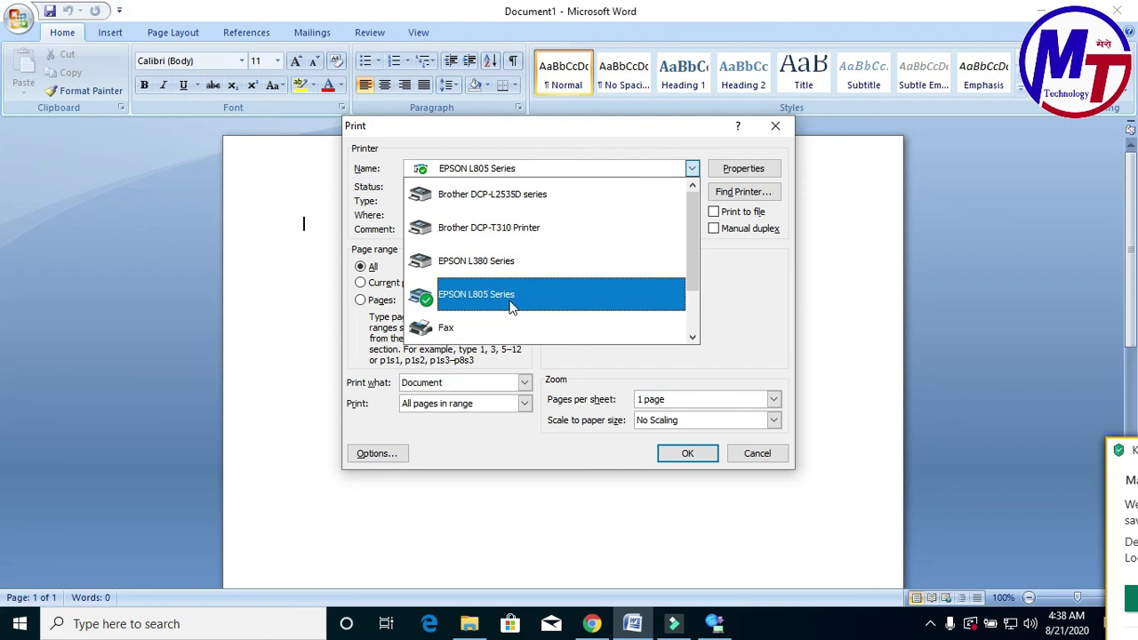
pyautogui.scroll(-1, 512, 307)
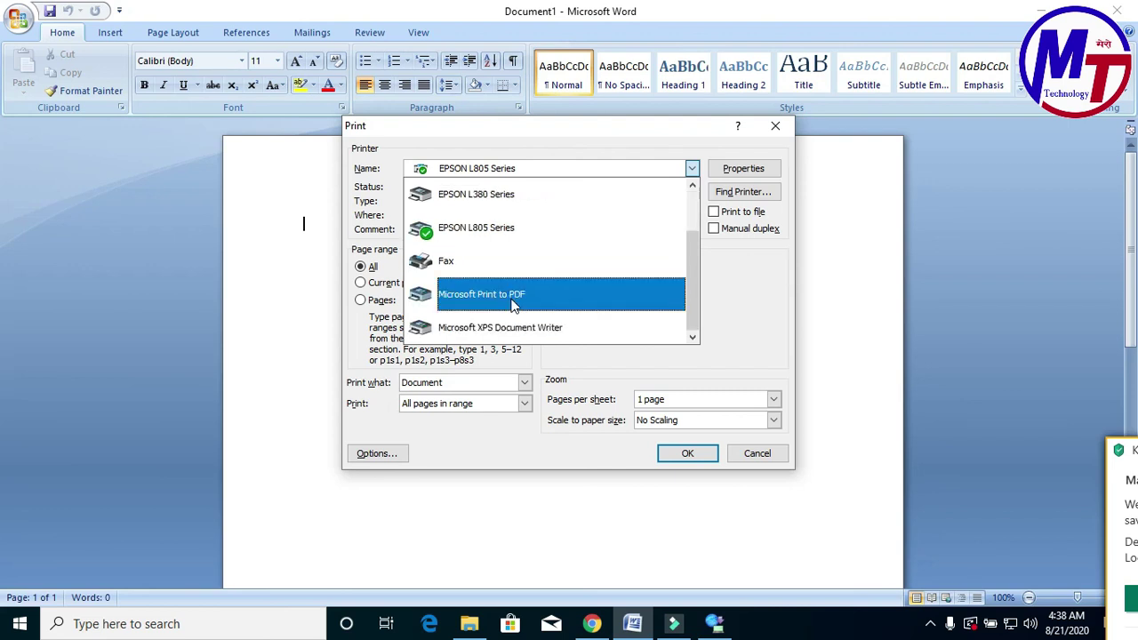
pyautogui.scroll(1, 595, 247)
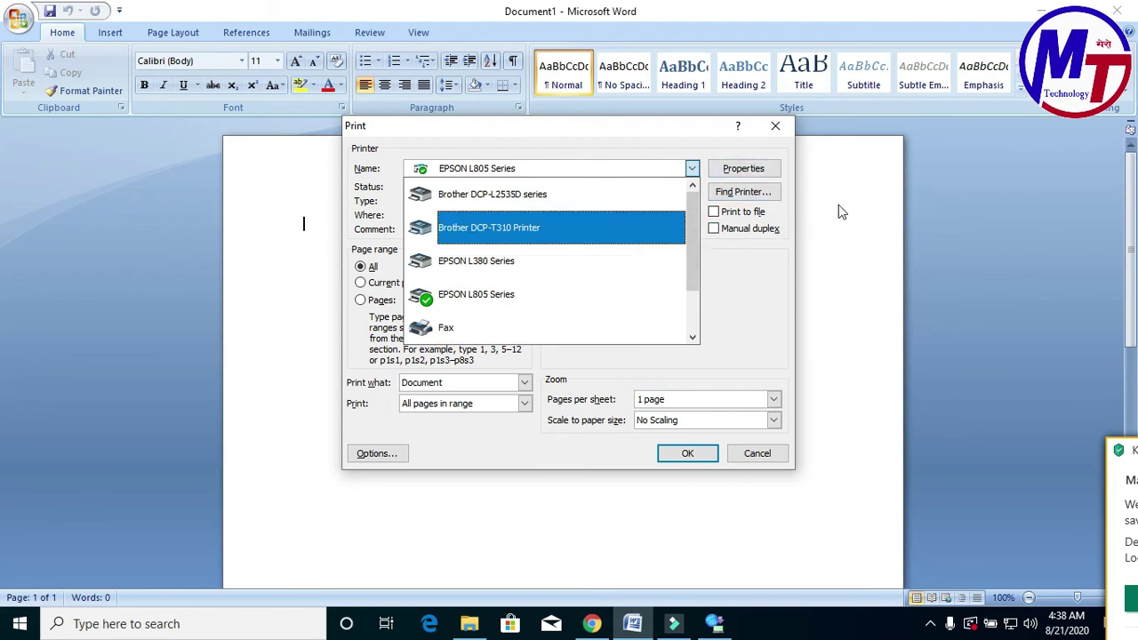
pyautogui.click(775, 126)
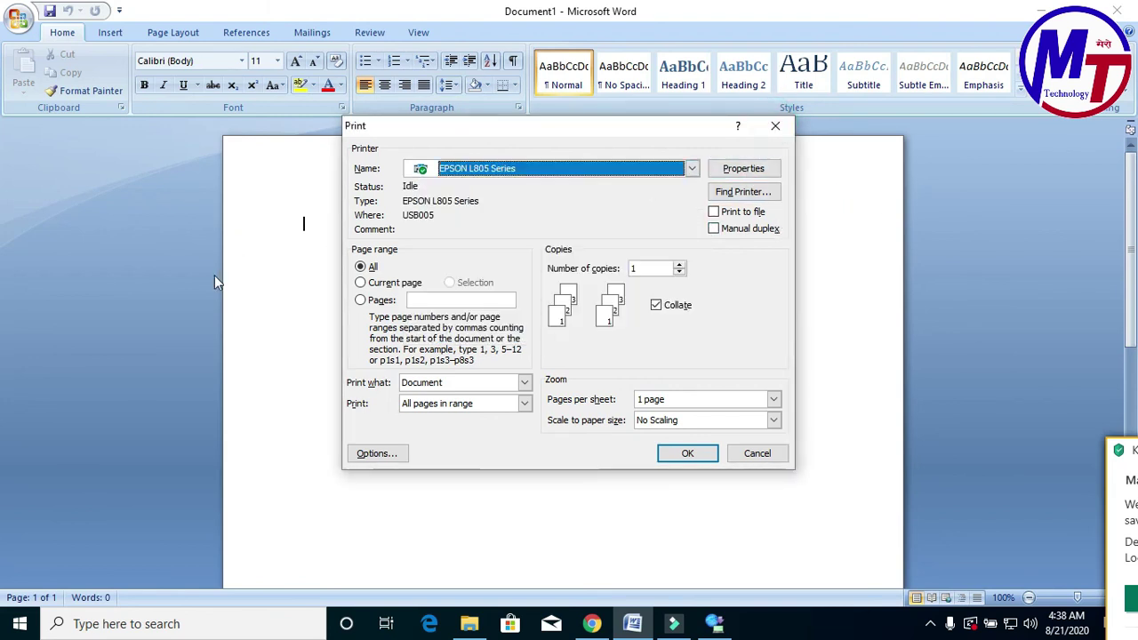
pyautogui.click(777, 123)
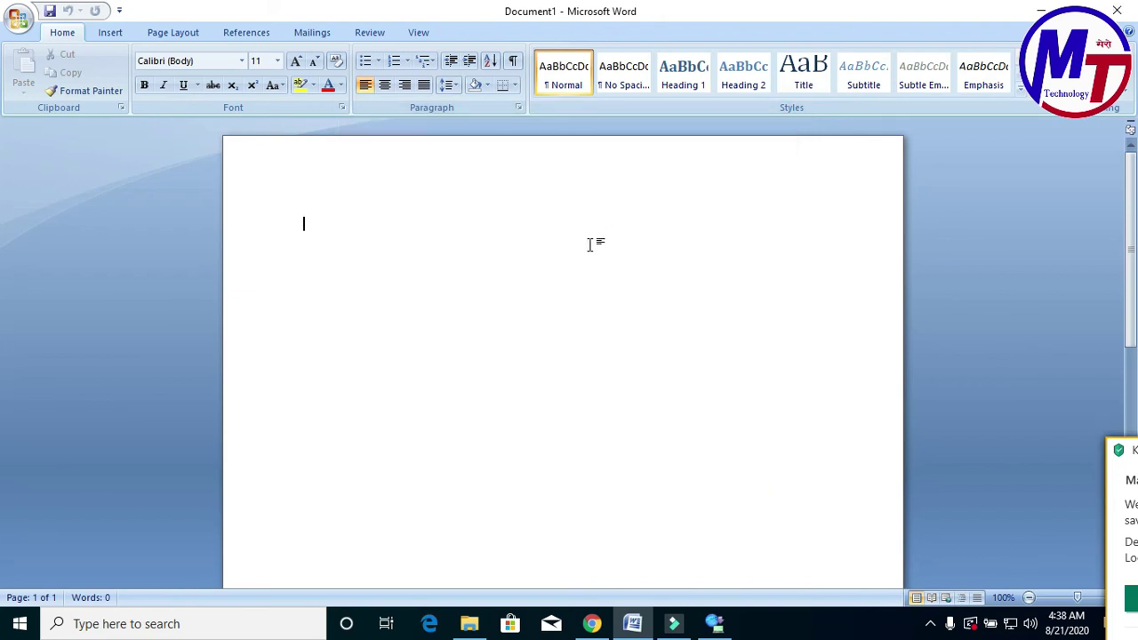